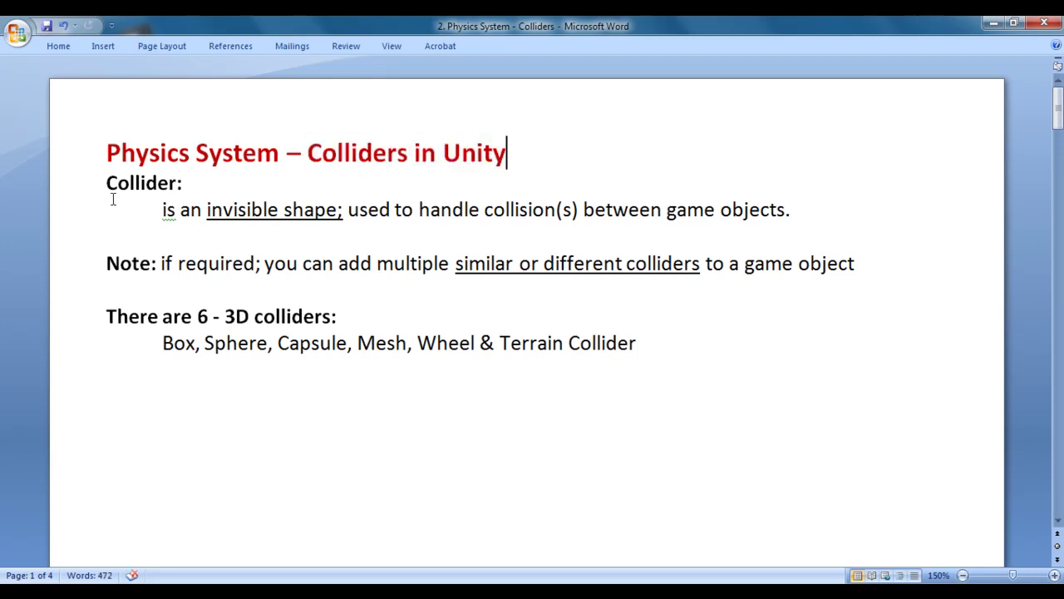
# - Highlight the notes' collider definition: an invisible shape that handles collisions
pyautogui.click(187, 183)
pyautogui.click(413, 225)
pyautogui.moveTo(418, 209); pyautogui.dragTo(802, 220)
pyautogui.click(630, 228)
pyautogui.click(801, 220)
pyautogui.moveTo(206, 210); pyautogui.dragTo(338, 210)
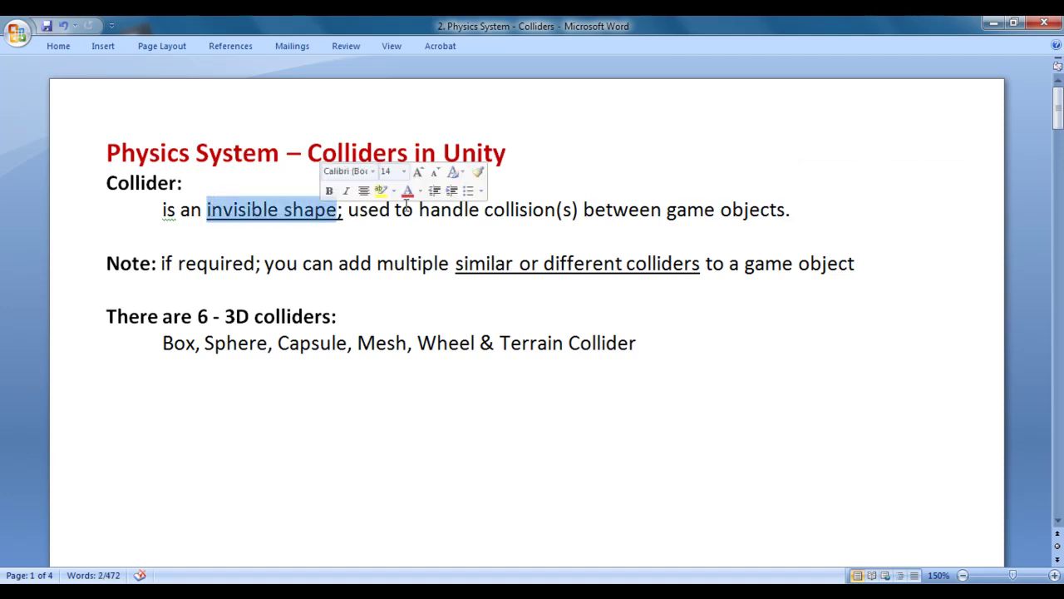
pyautogui.moveTo(487, 209); pyautogui.dragTo(577, 209)
pyautogui.click(657, 232)
pyautogui.click(761, 210)
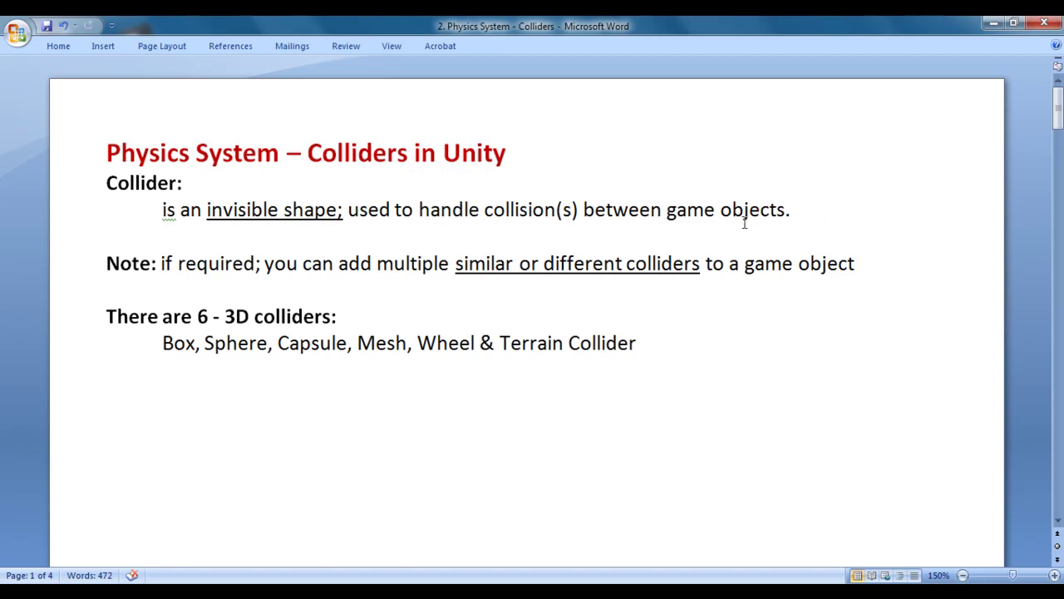
pyautogui.moveTo(150, 211); pyautogui.dragTo(825, 215)
pyautogui.click(826, 215)
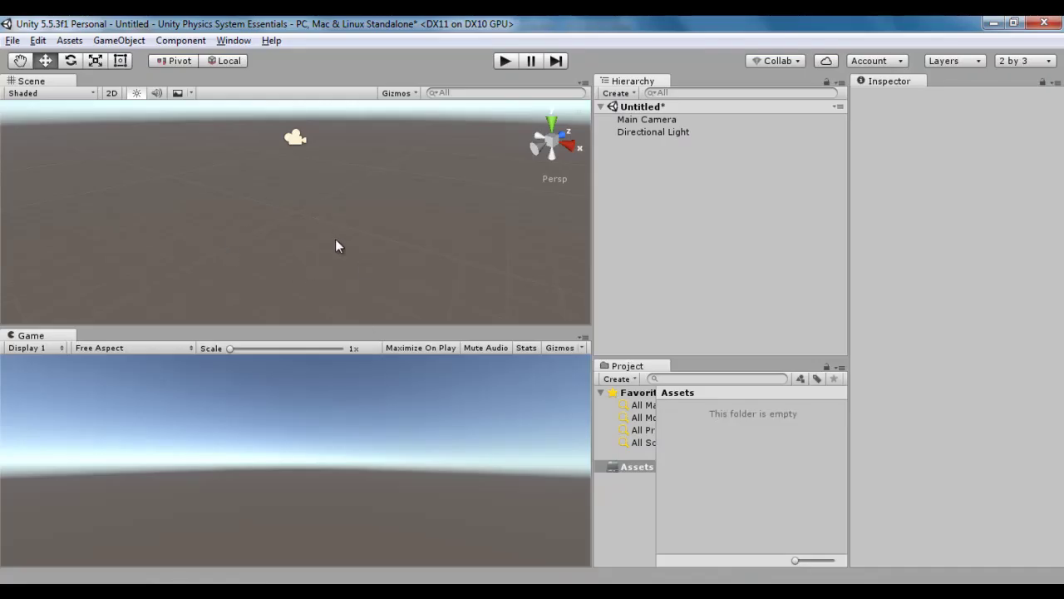
# - Add a cube to the scene and turn off its Mesh Renderer, leaving the collider outline
pyautogui.click(119, 40)
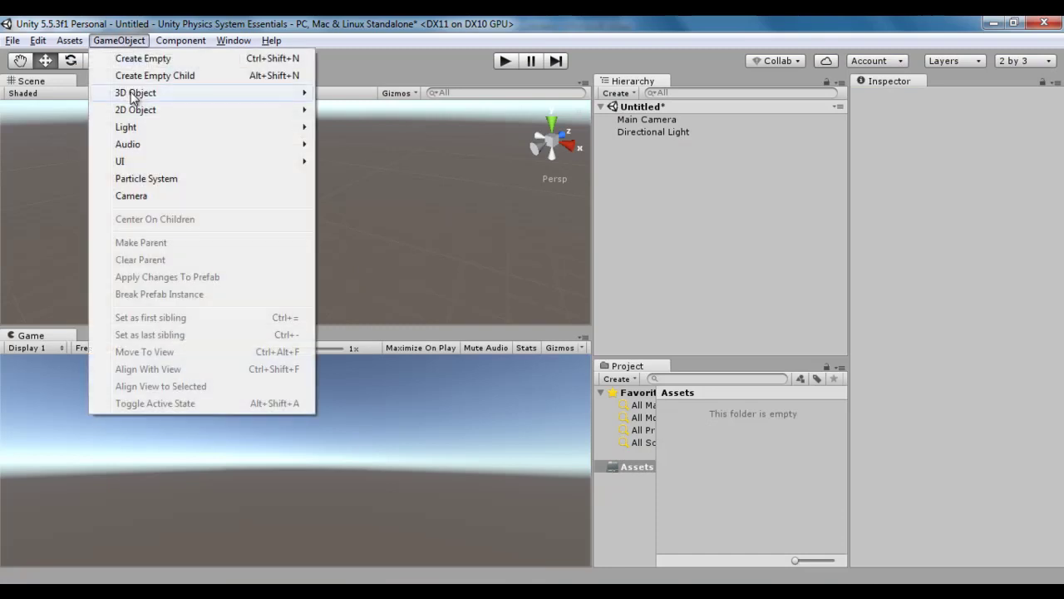
pyautogui.moveTo(292, 97)
pyautogui.click(349, 94)
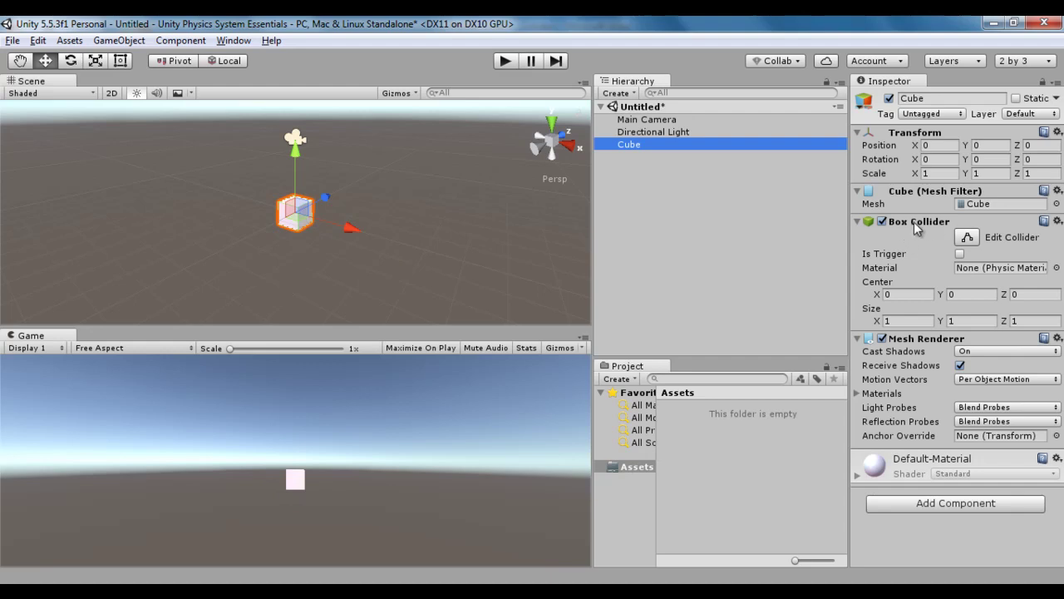
pyautogui.click(882, 339)
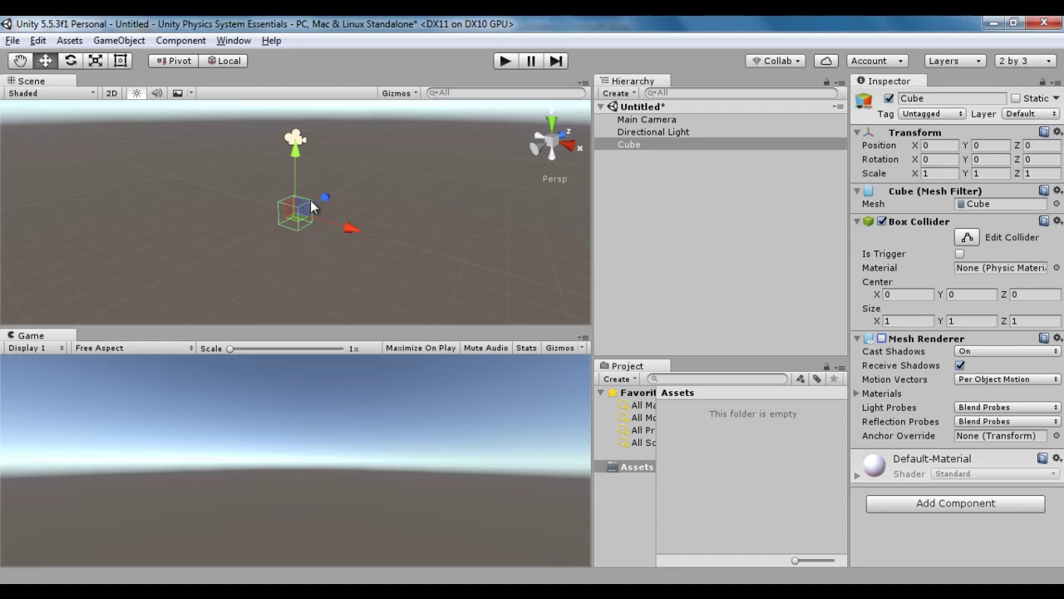
# - Re-enable the cube's Mesh Renderer and scale it to 10 × 1 × 10 as a ground slab
pyautogui.click(882, 339)
pyautogui.click(629, 143)
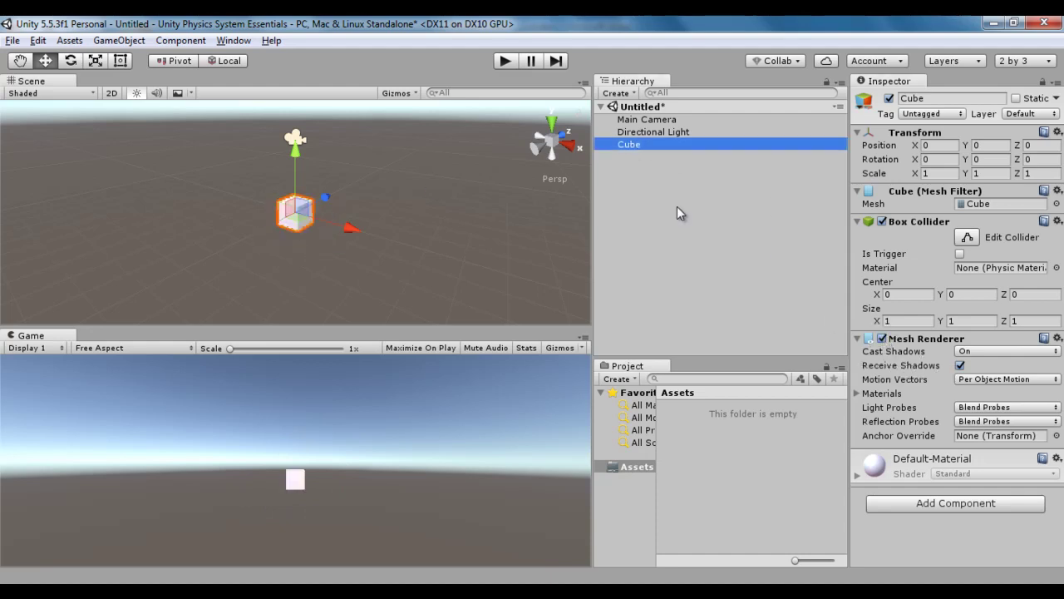
pyautogui.click(942, 173)
pyautogui.write('10')
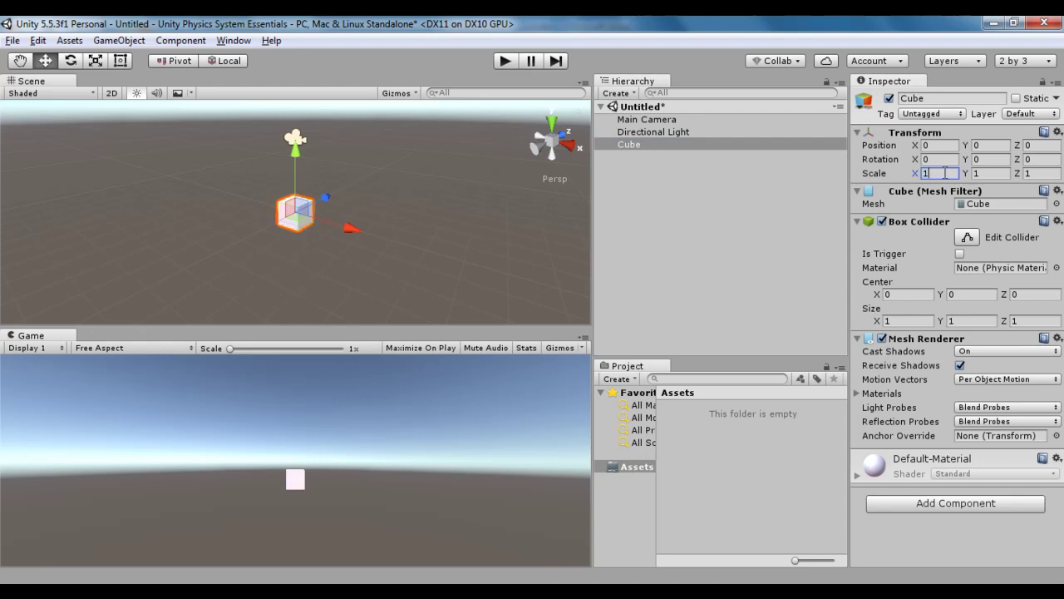
pyautogui.click(1031, 172)
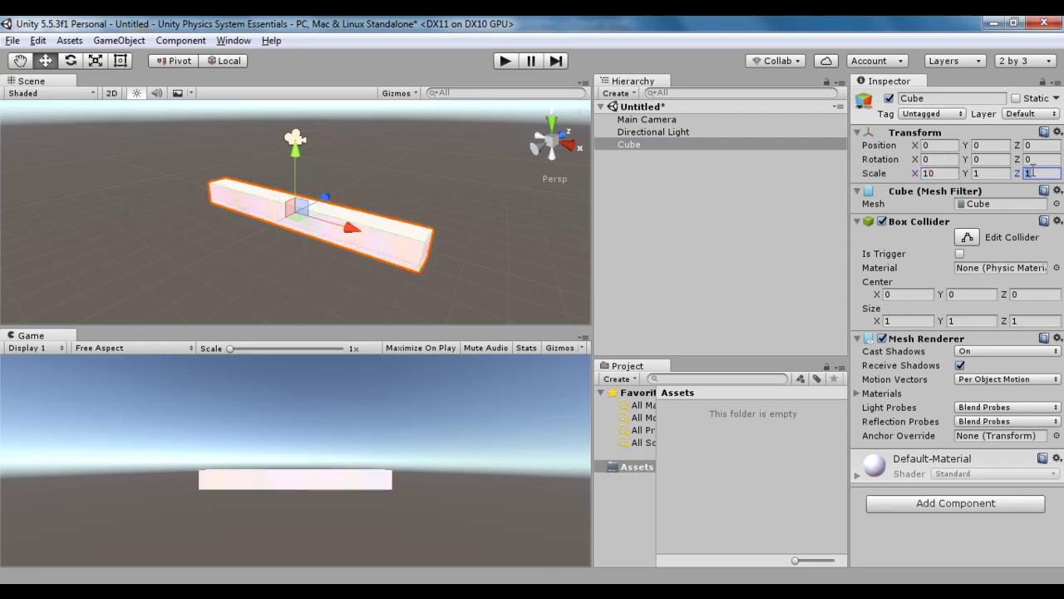
pyautogui.write('10')
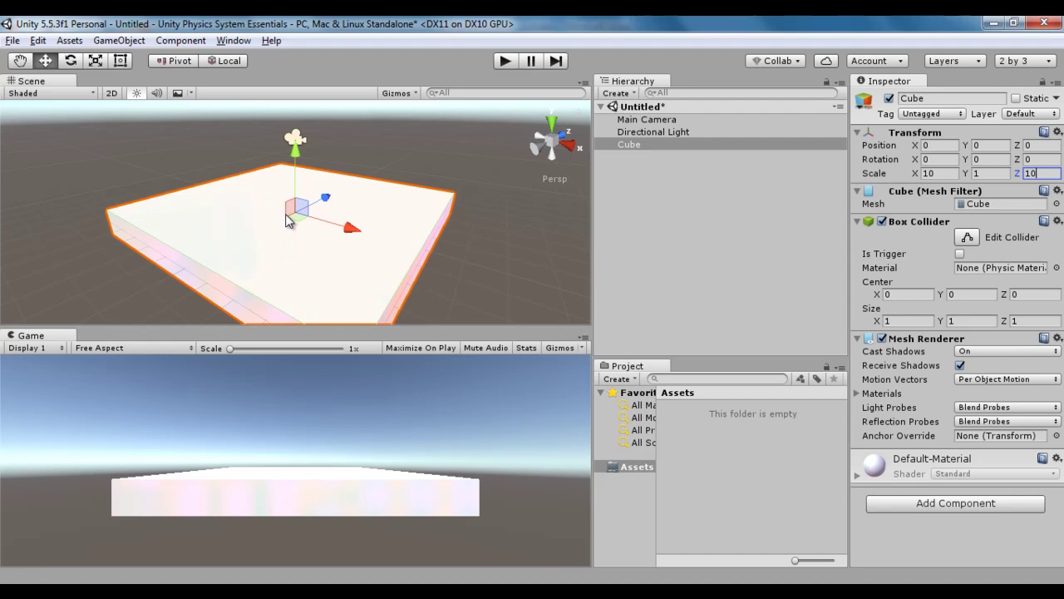
# - Add a second cube and raise it to Y 1.53 above the slab
pyautogui.click(119, 40)
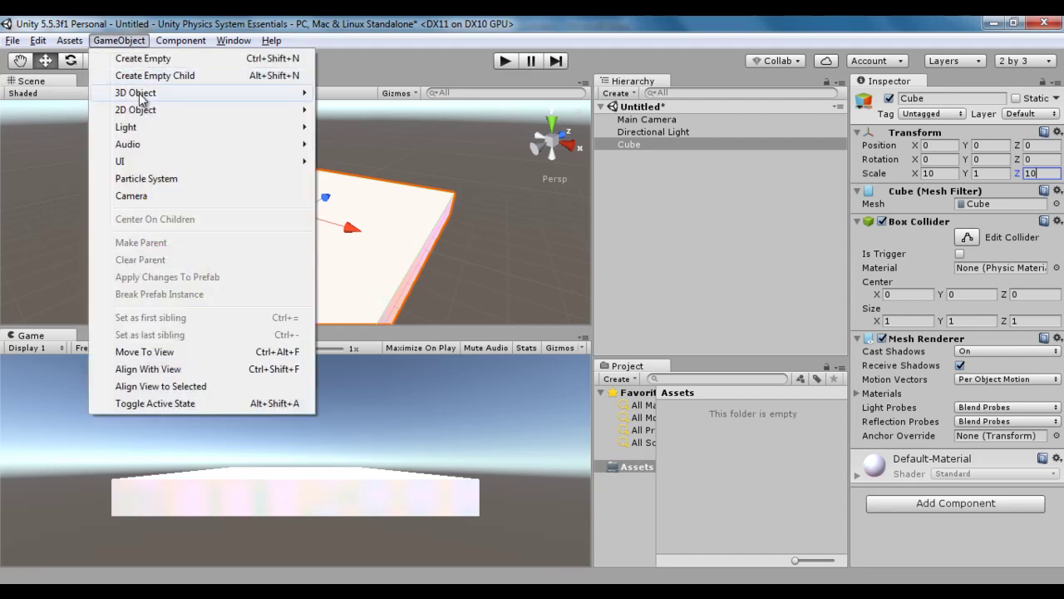
pyautogui.moveTo(142, 93)
pyautogui.click(384, 97)
pyautogui.moveTo(299, 159); pyautogui.dragTo(296, 101)
# - Alternate selecting the ground slab and the small cube to inspect each
pyautogui.click(630, 147)
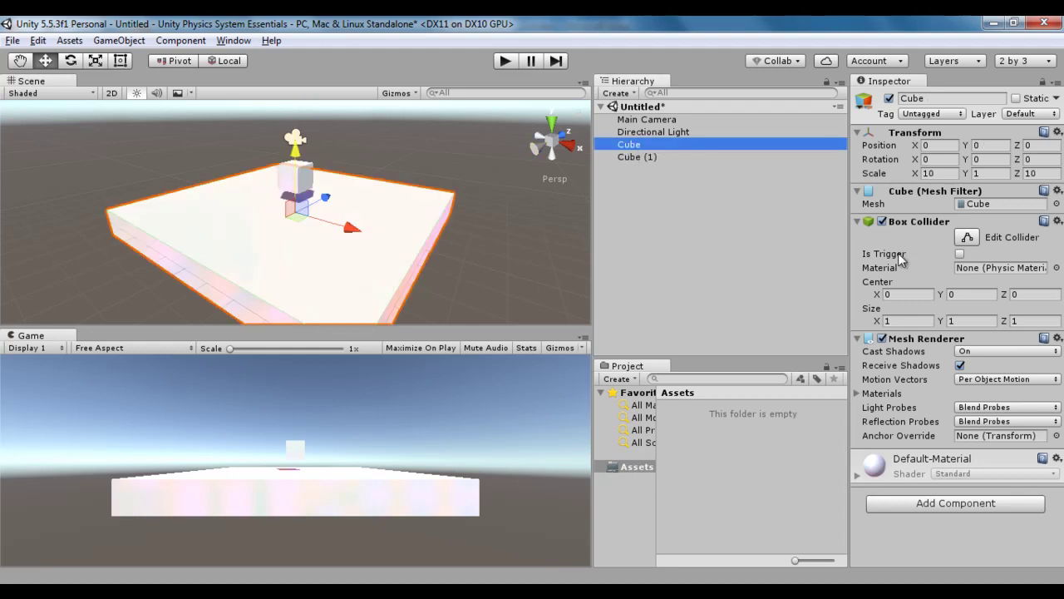
pyautogui.click(659, 158)
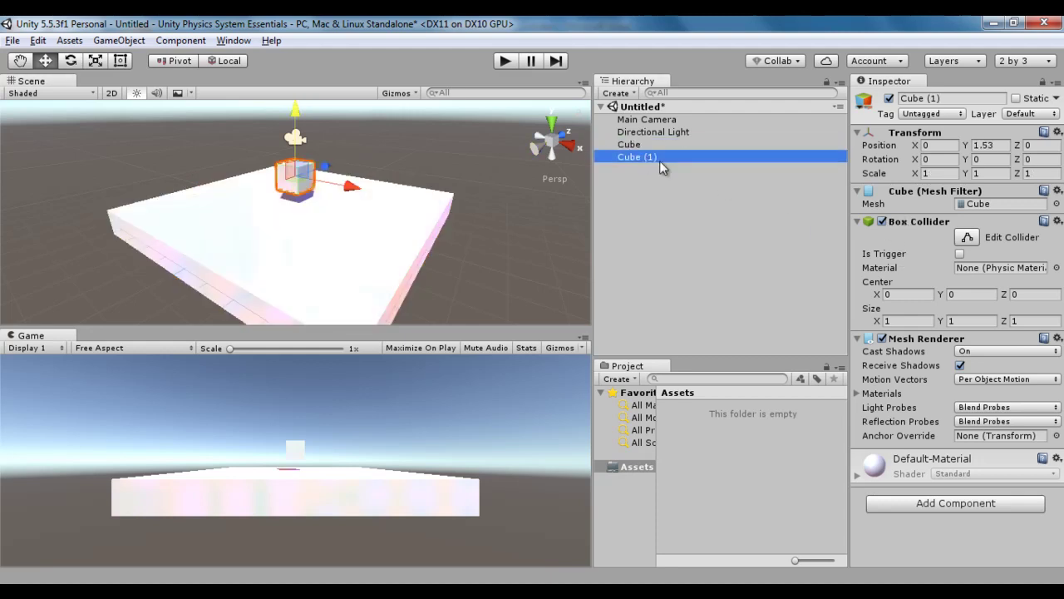
pyautogui.click(391, 275)
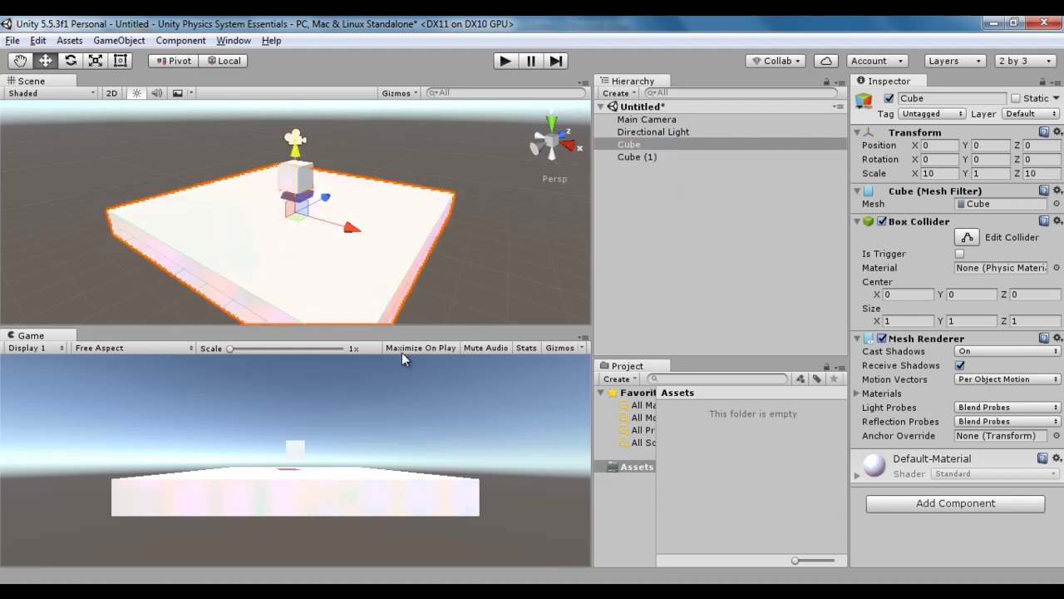
pyautogui.click(302, 185)
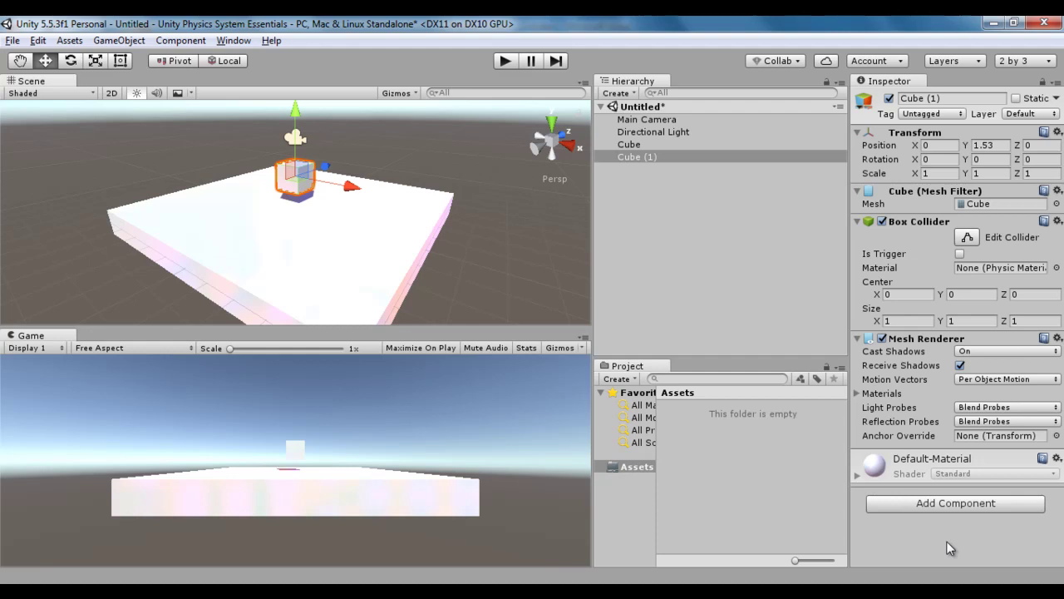
# - Add a Rigidbody with gravity to the small cube
pyautogui.click(948, 503)
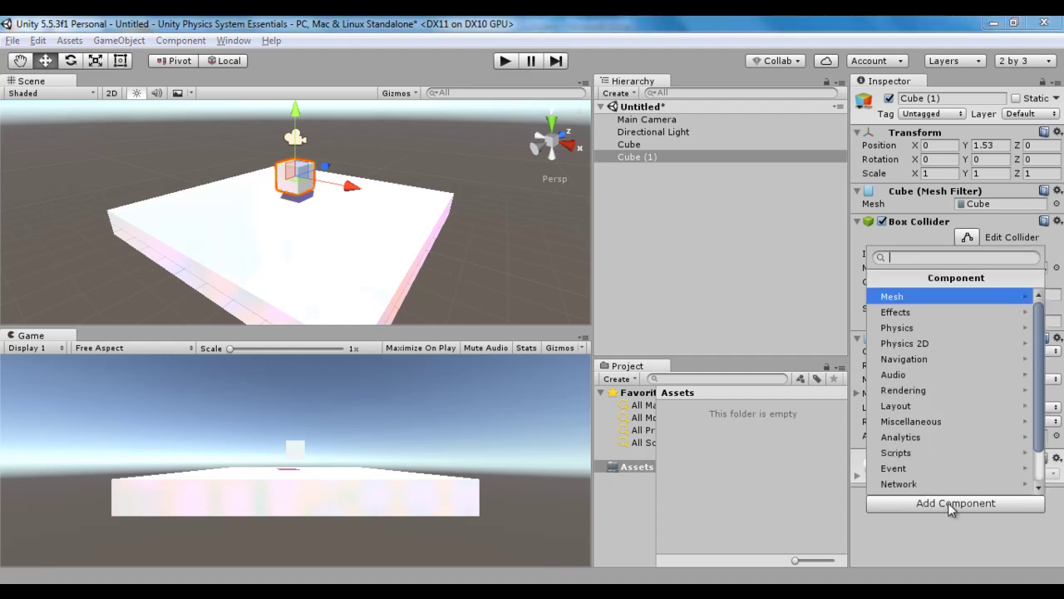
pyautogui.click(921, 328)
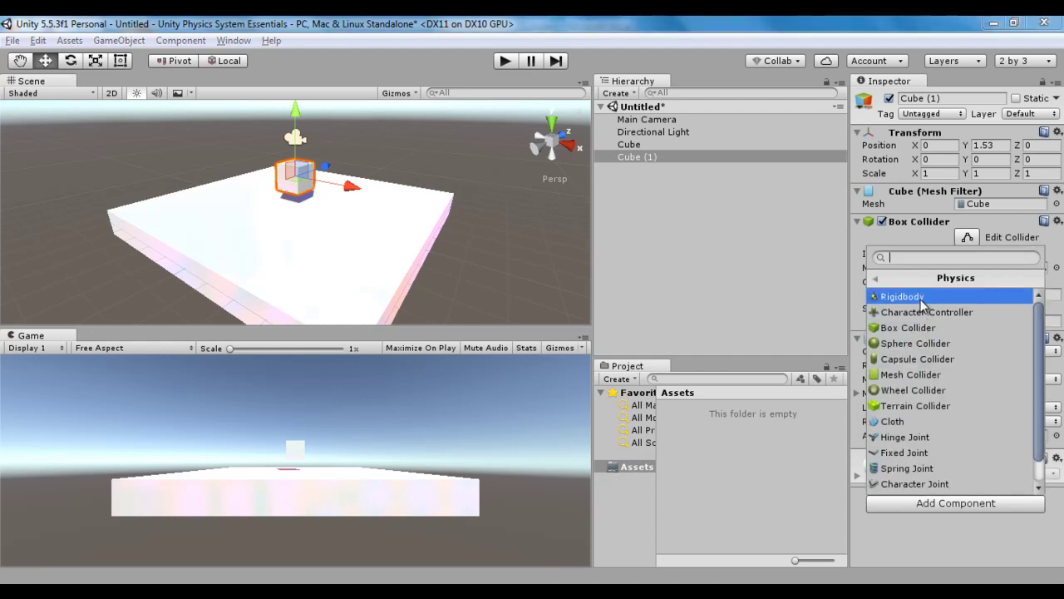
pyautogui.click(923, 298)
pyautogui.scroll(-3, 878, 437)
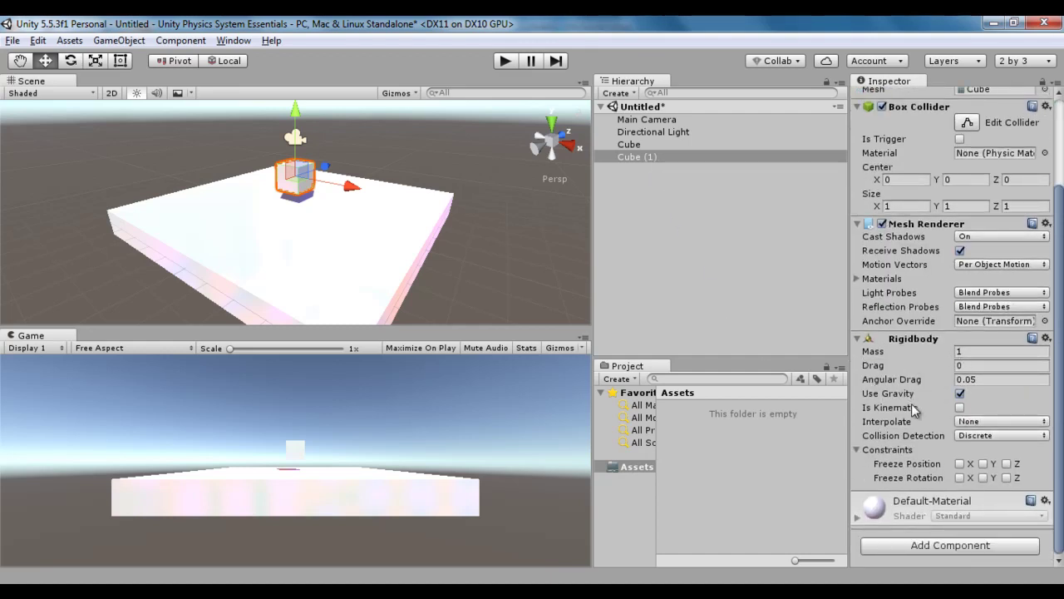
# - Play the scene, disable the small cube's Box Collider mid-run, then stop playback
pyautogui.click(504, 60)
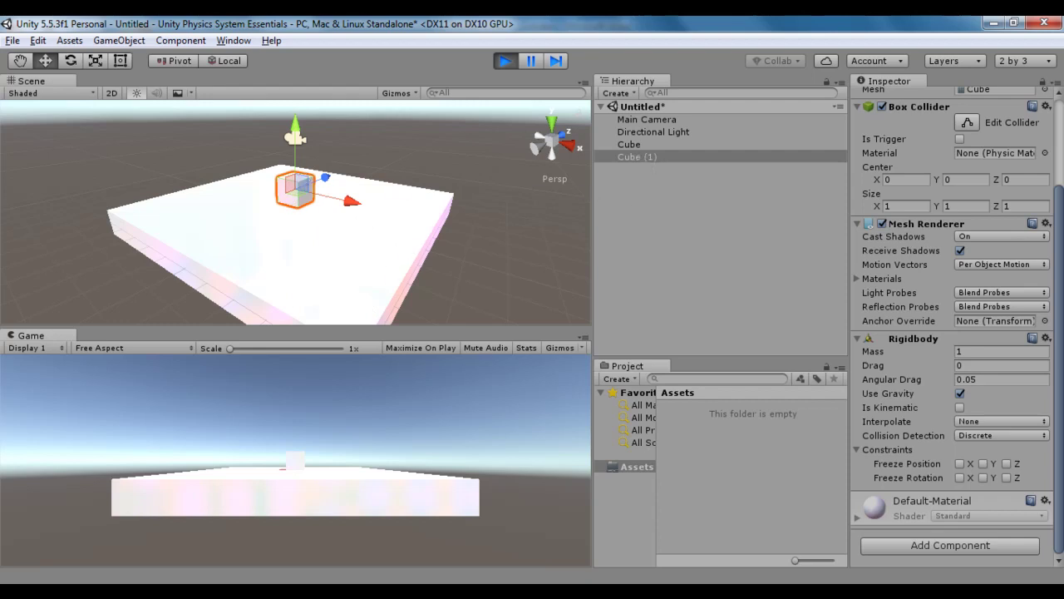
pyautogui.scroll(5, 917, 222)
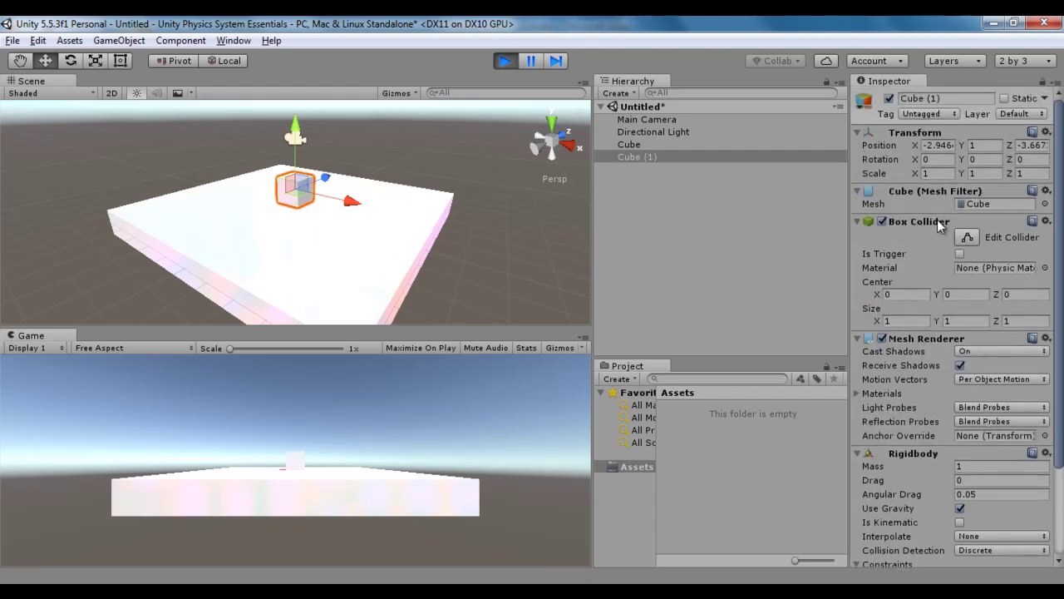
pyautogui.click(883, 222)
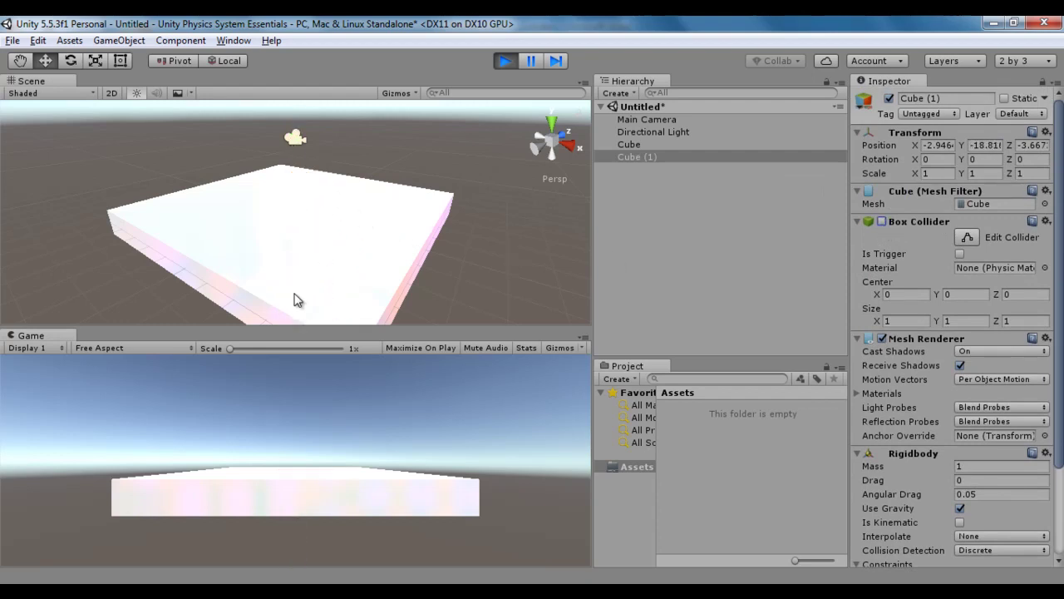
pyautogui.click(505, 61)
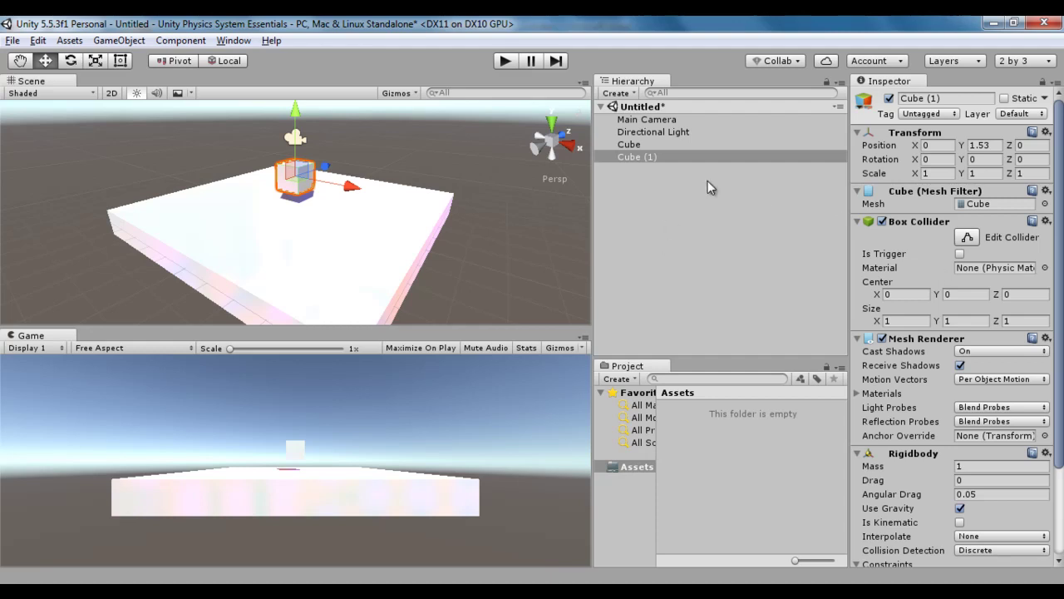
# - Highlight the note about adding multiple colliders to one game object
pyautogui.hotkey('alt', 'Tab')
pyautogui.moveTo(106, 267); pyautogui.dragTo(865, 266)
pyautogui.click(321, 285)
pyautogui.click(496, 287)
pyautogui.click(556, 289)
pyautogui.click(748, 299)
pyautogui.click(874, 314)
# - Add a second Box Collider to Cube (1)
pyautogui.click(652, 159)
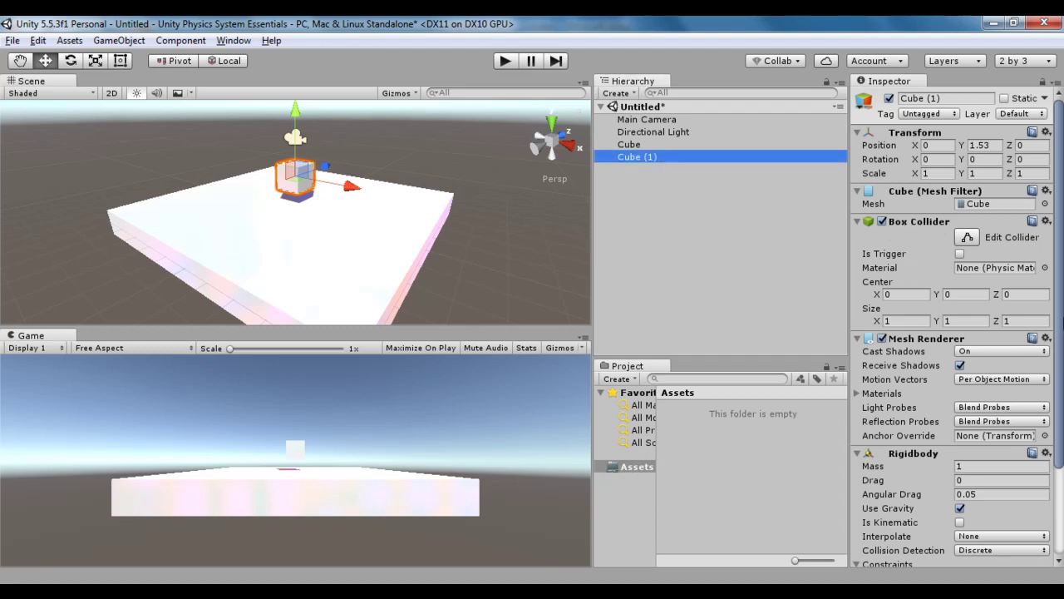
pyautogui.moveTo(1060, 287); pyautogui.dragTo(1060, 378)
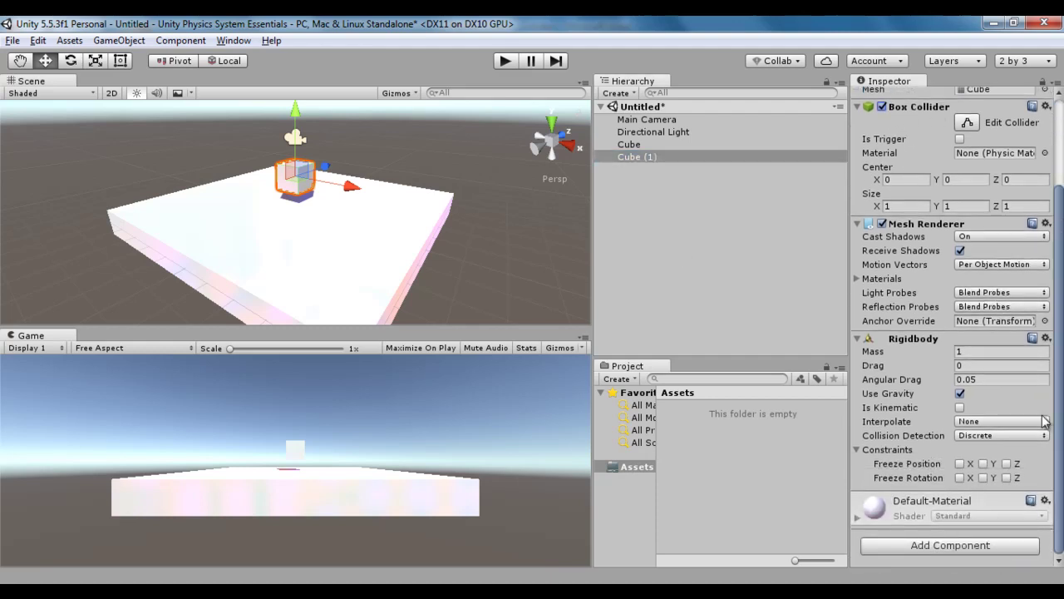
pyautogui.click(951, 545)
pyautogui.click(895, 370)
pyautogui.click(895, 368)
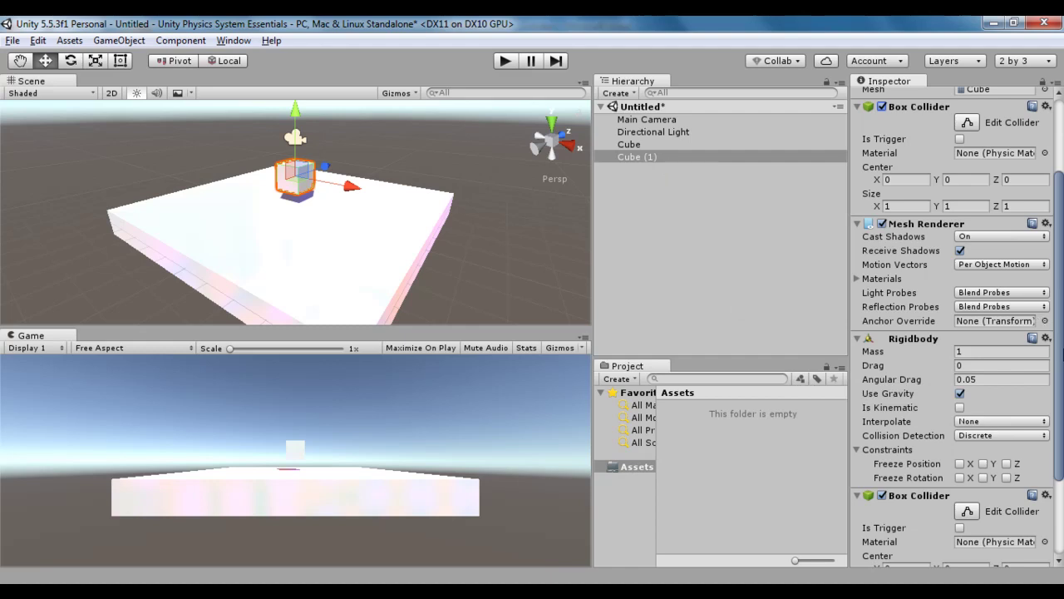
# - Size the new Box Collider to 2.23 × 2.26 × 2 and switch off Cube (1)'s Mesh Renderer
pyautogui.scroll(-3, 948, 430)
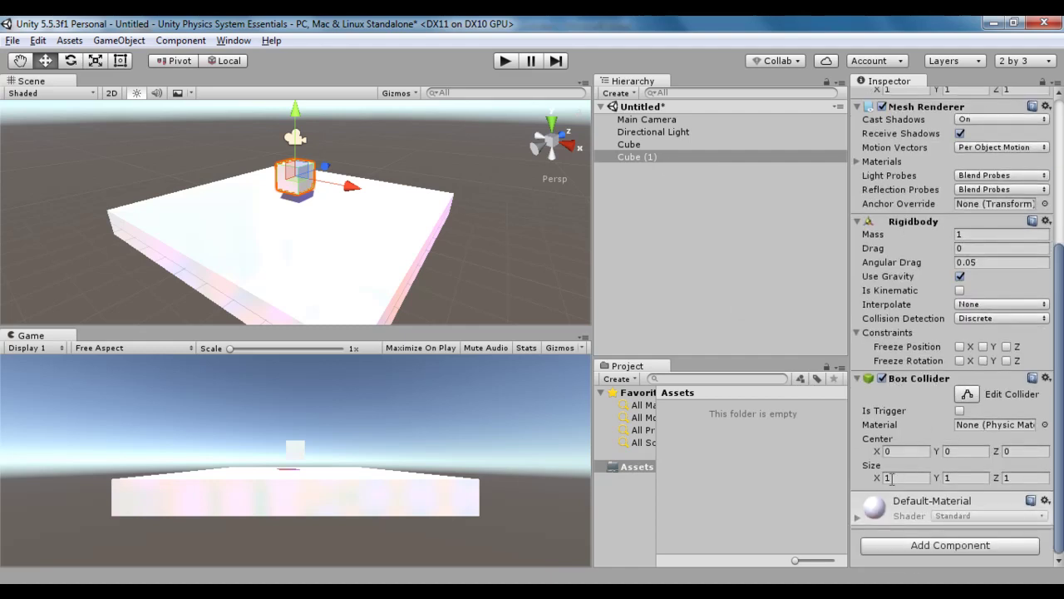
pyautogui.moveTo(878, 478); pyautogui.dragTo(964, 480)
pyautogui.click(1006, 478)
pyautogui.write('2')
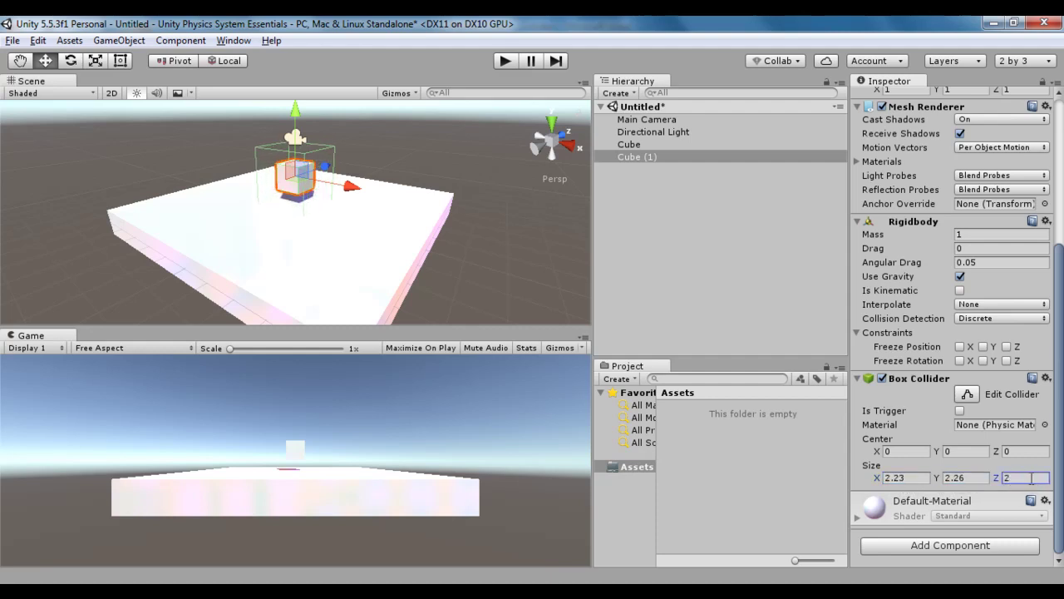
pyautogui.click(659, 158)
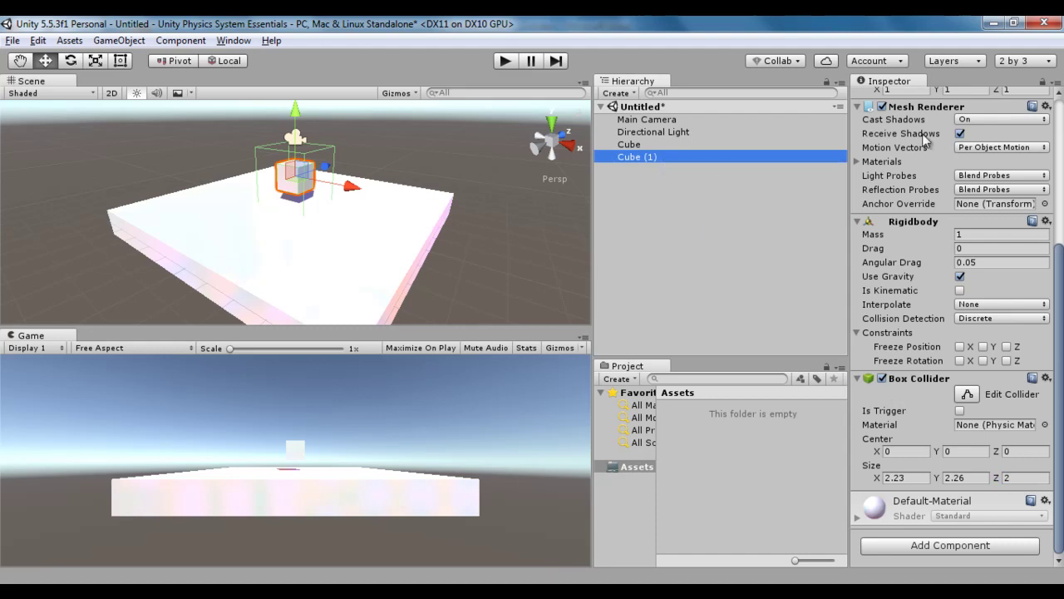
pyautogui.click(882, 106)
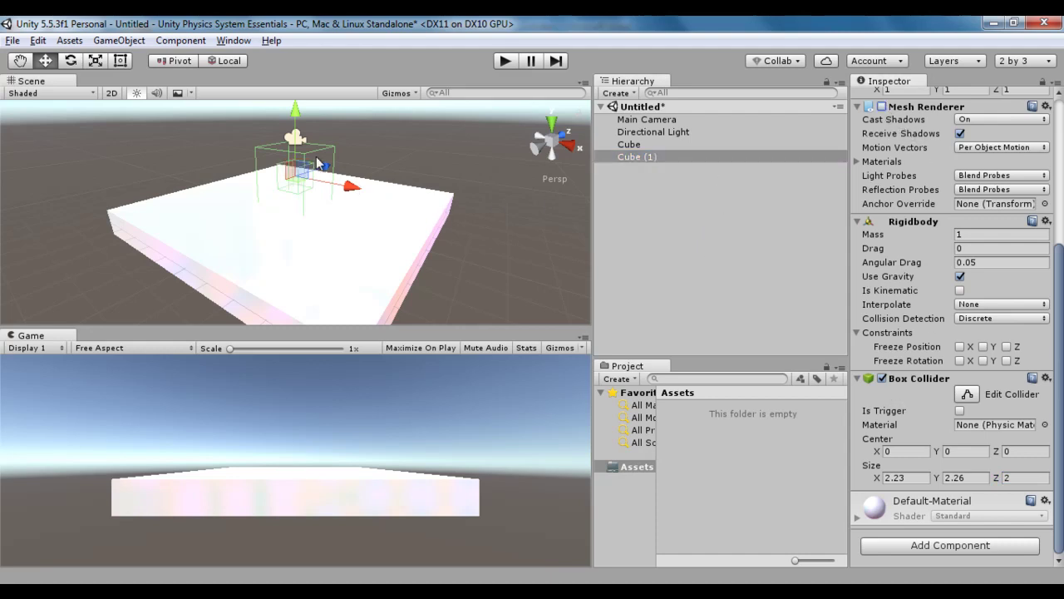
pyautogui.scroll(1, 306, 165)
pyautogui.scroll(1, 306, 164)
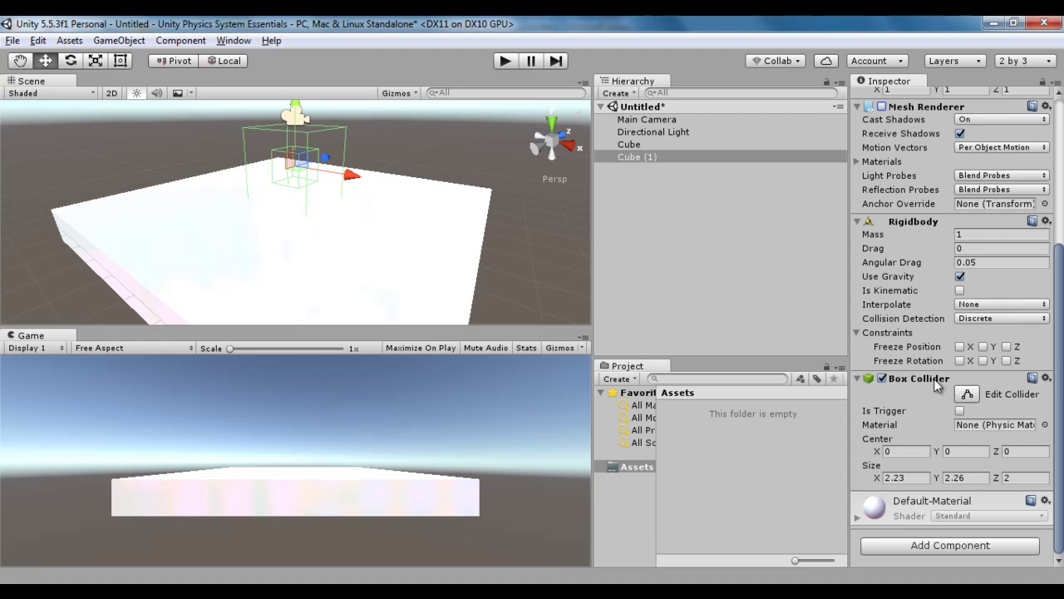
# - Remove the extra Box Collider from Cube (1)
pyautogui.click(1047, 380)
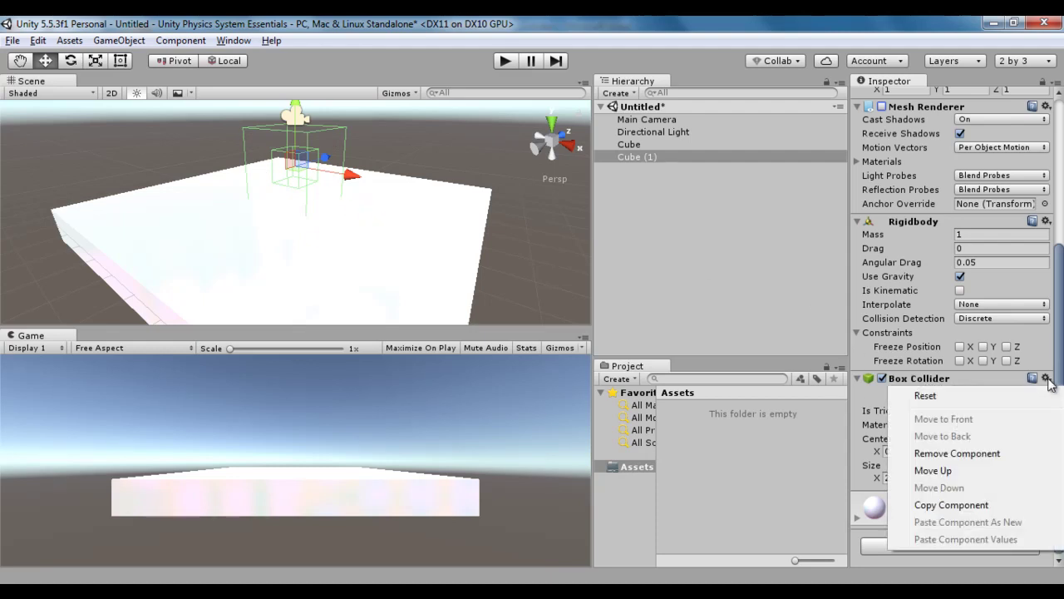
pyautogui.click(998, 455)
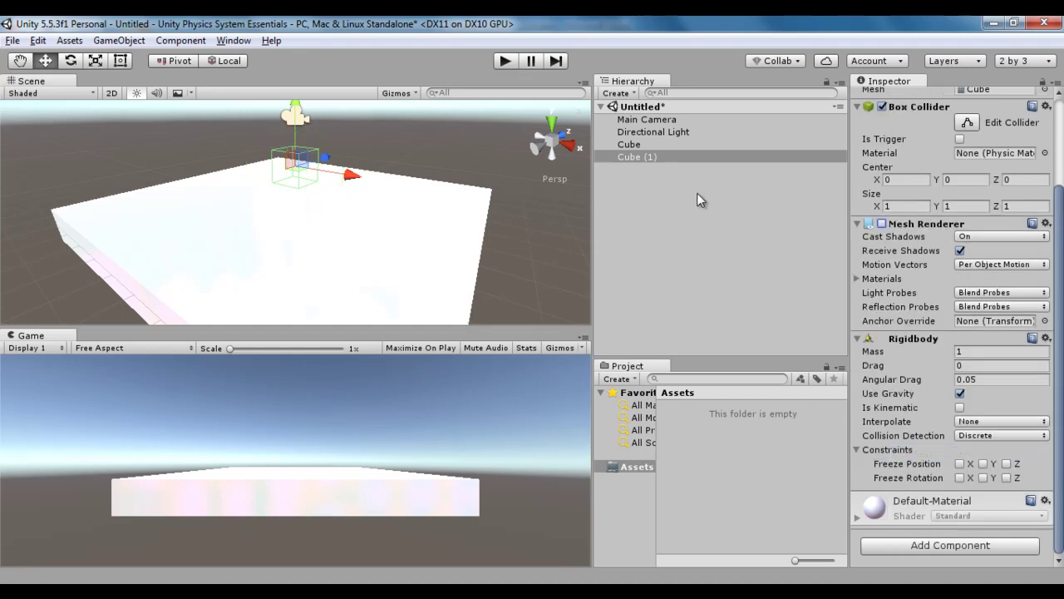
pyautogui.click(663, 156)
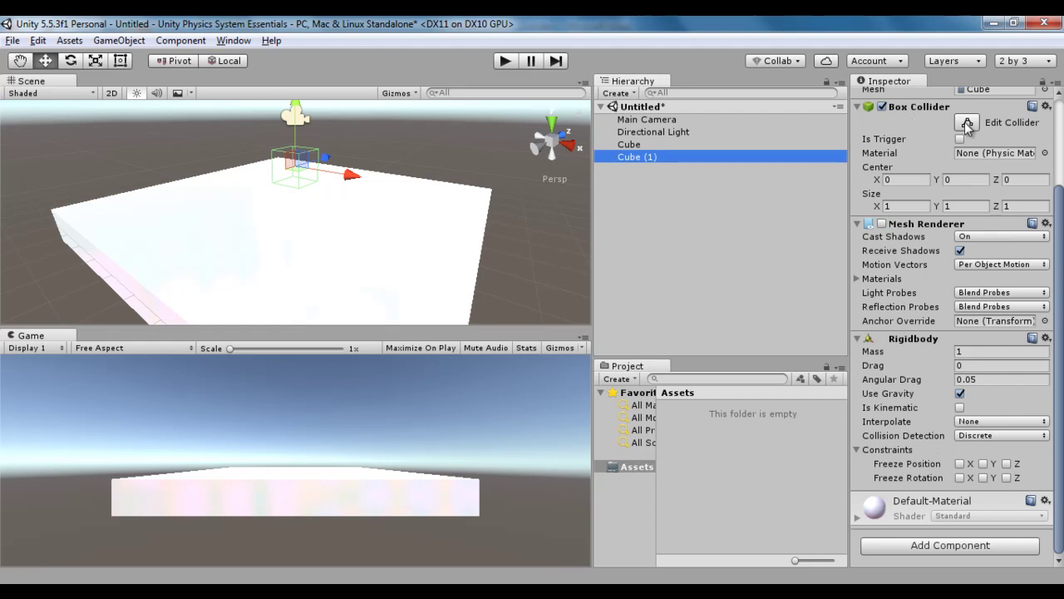
# - Add a trial Sphere Collider to Cube (1), then remove it again
pyautogui.click(952, 547)
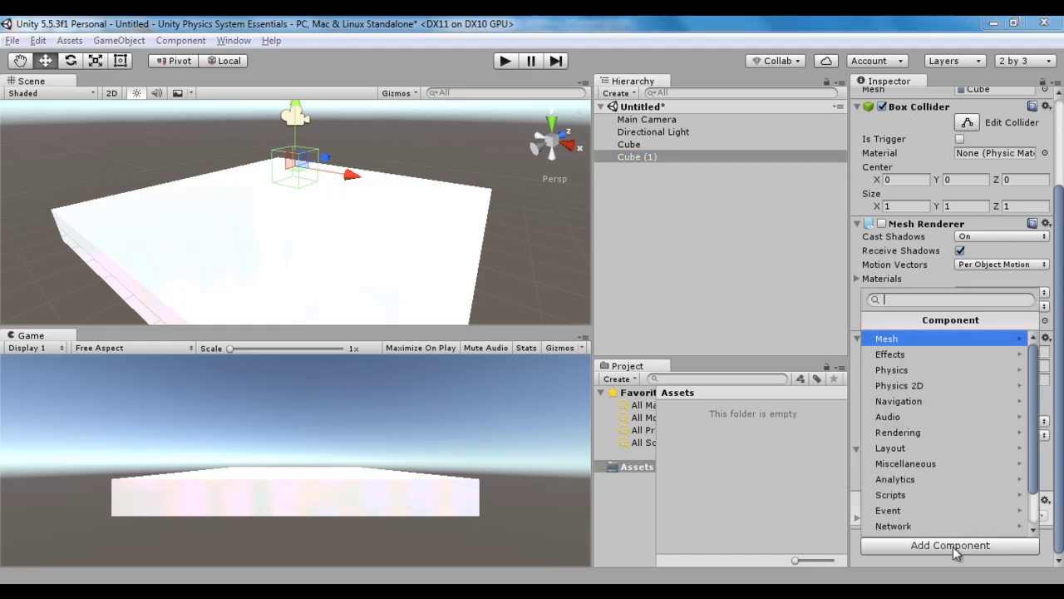
pyautogui.click(917, 373)
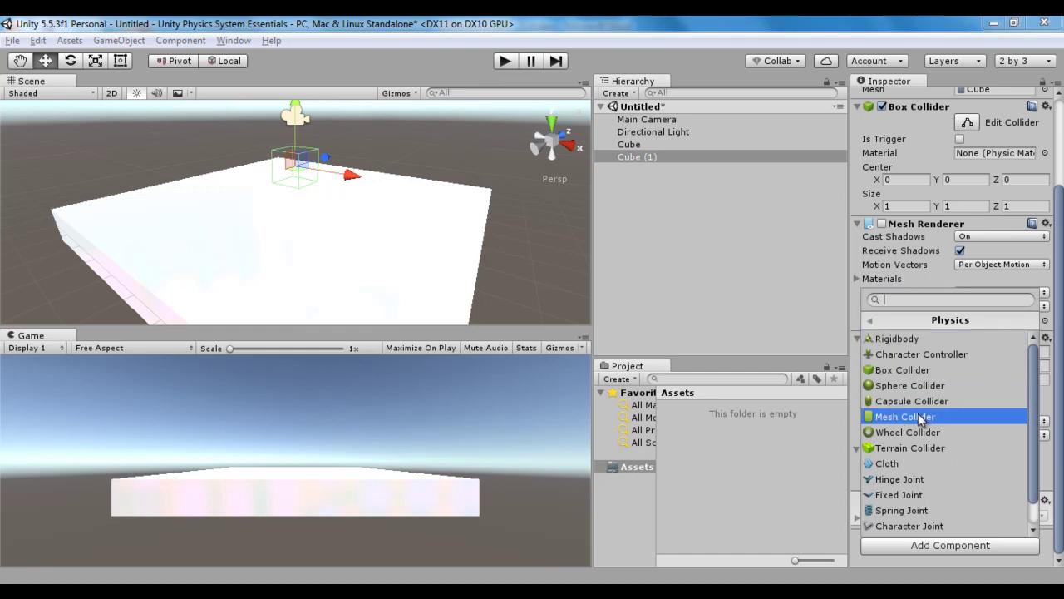
pyautogui.click(919, 385)
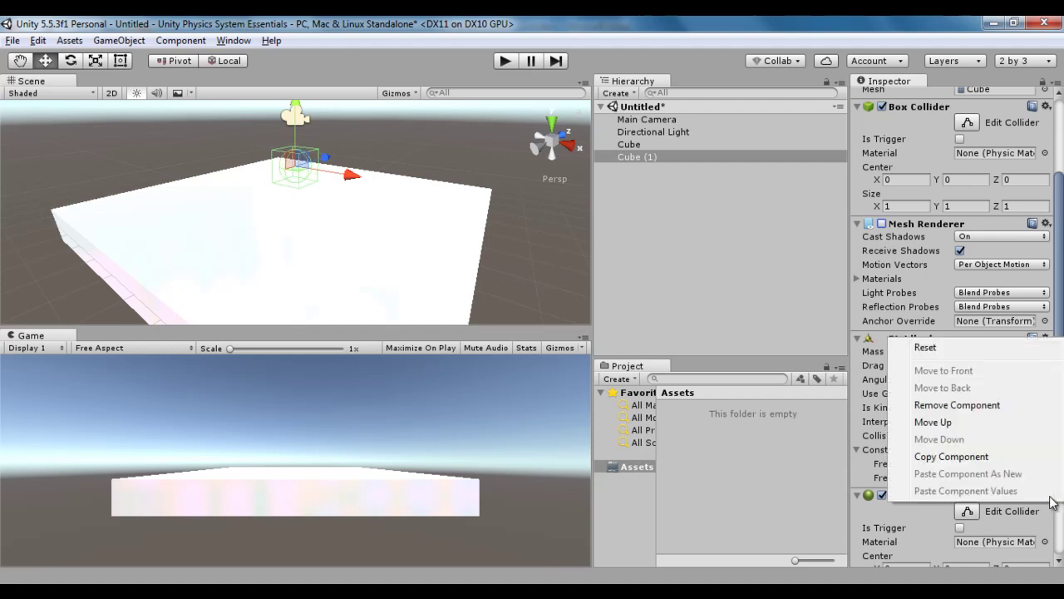
pyautogui.click(1014, 407)
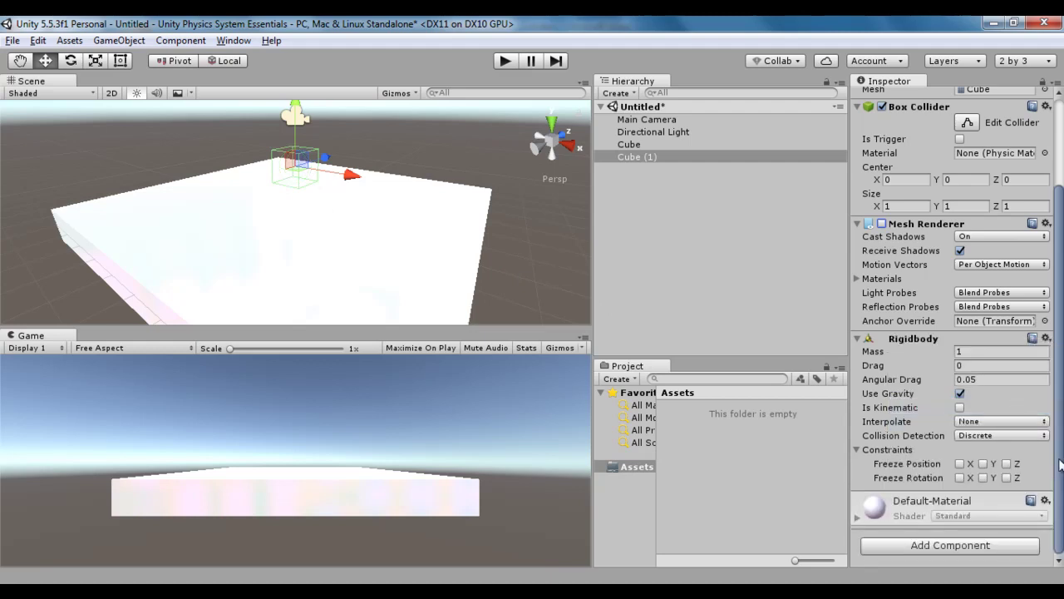
pyautogui.scroll(3, 1062, 445)
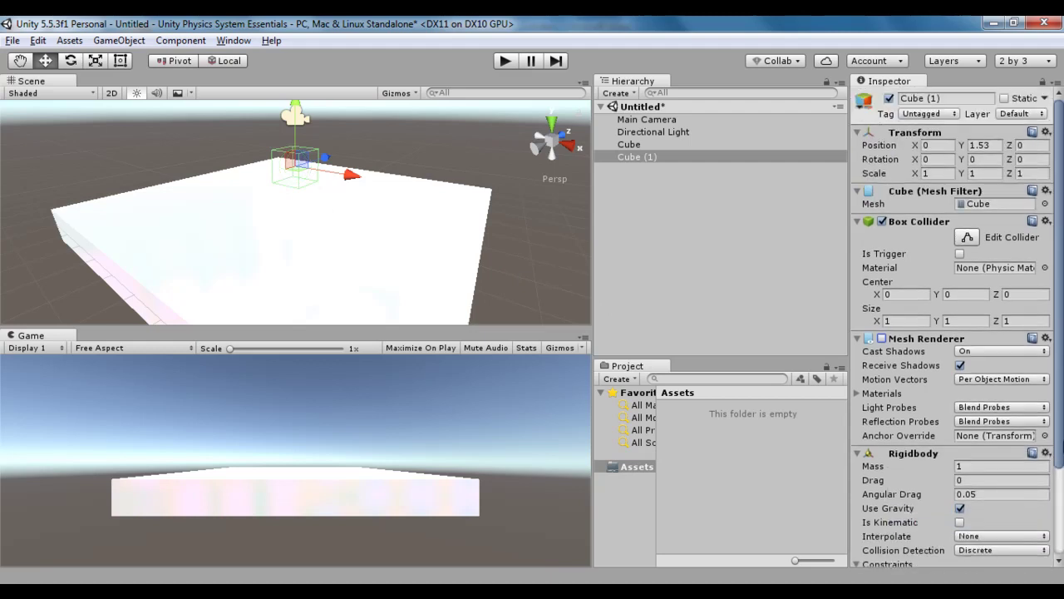
# - Turn Cube (1)'s mesh back on, then highlight the '6 - 3D colliders' count in the notes
pyautogui.click(883, 339)
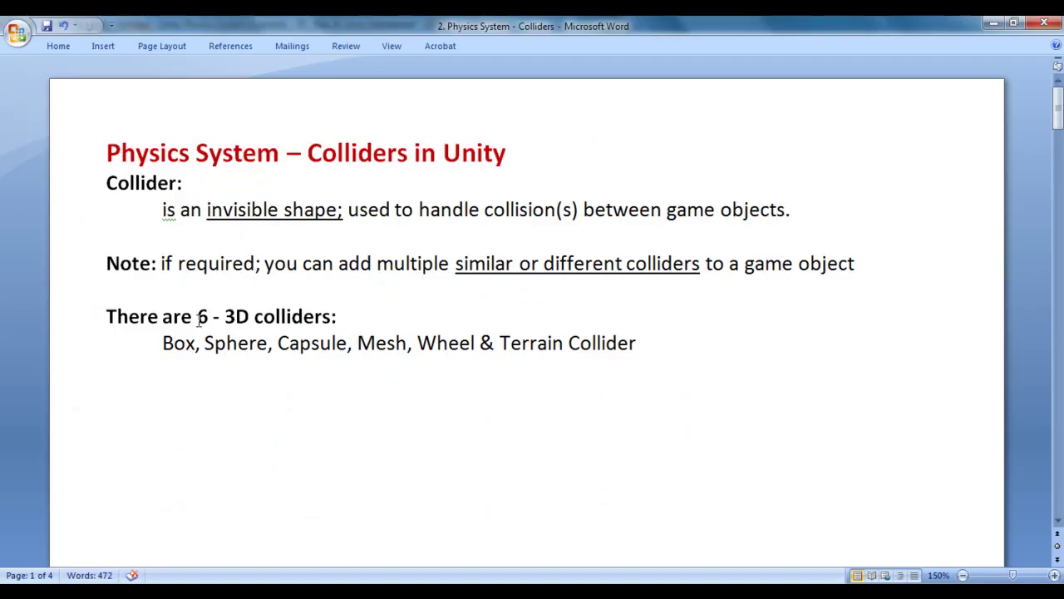
pyautogui.moveTo(200, 318); pyautogui.dragTo(331, 318)
pyautogui.click(427, 323)
pyautogui.click(249, 377)
# - Highlight each listed collider type: Sphere, Capsule, Mesh, Wheel and Terrain
pyautogui.moveTo(206, 343); pyautogui.dragTo(638, 344)
pyautogui.click(327, 376)
pyautogui.click(411, 391)
pyautogui.click(476, 393)
pyautogui.click(541, 390)
pyautogui.click(701, 360)
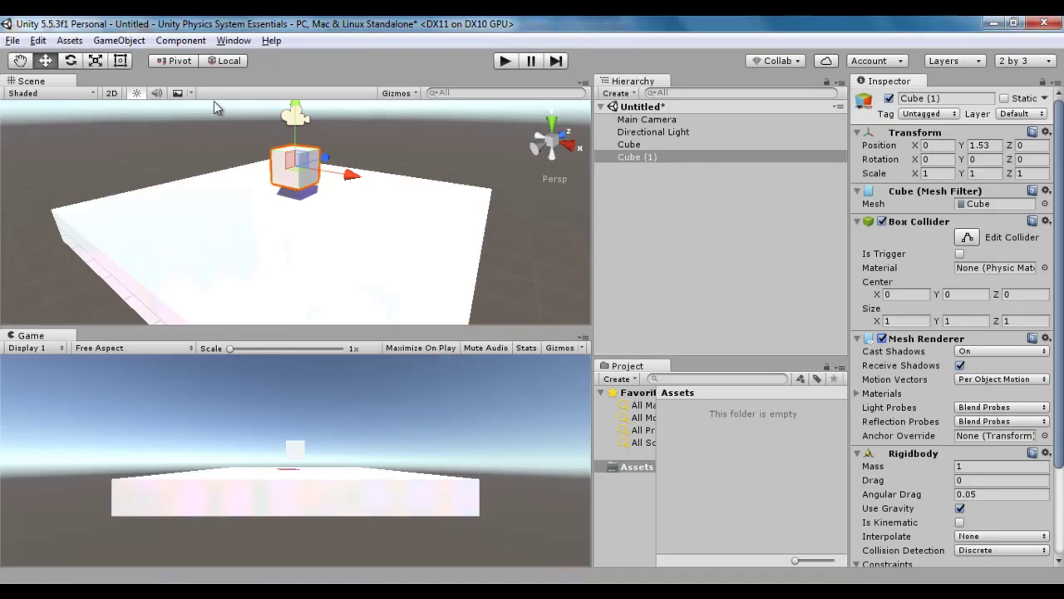
# - Browse the Component > Physics and Physics 2D collider lists, then deselect everything in the Scene
pyautogui.click(180, 40)
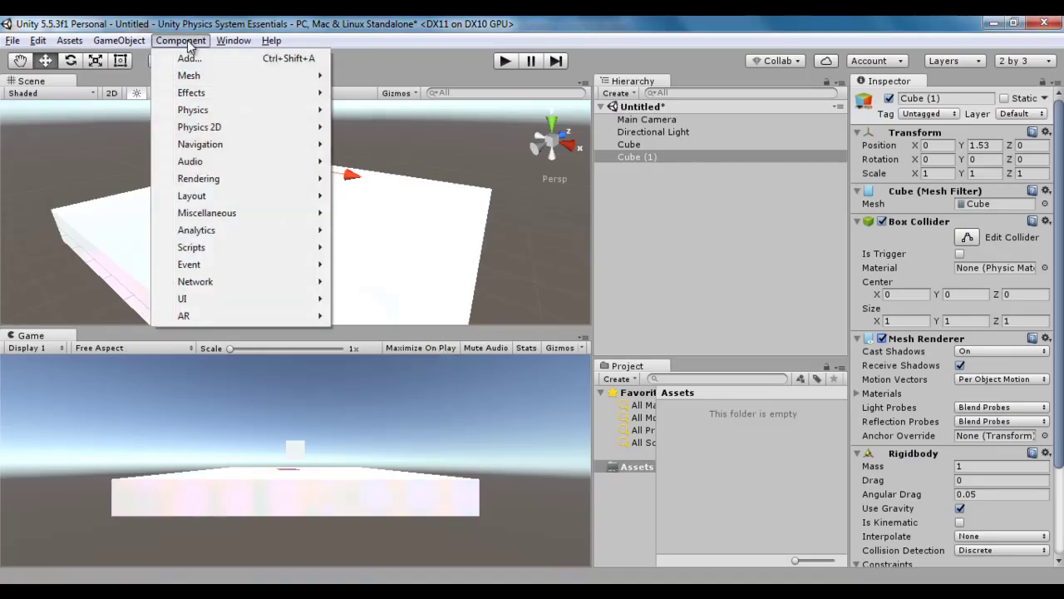
pyautogui.moveTo(184, 111)
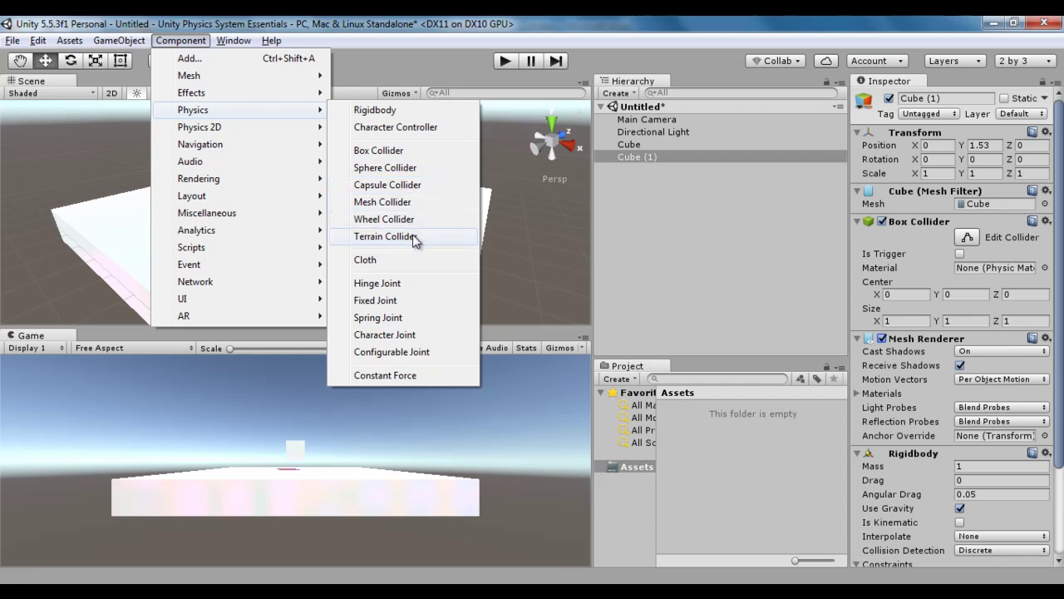
pyautogui.moveTo(222, 128)
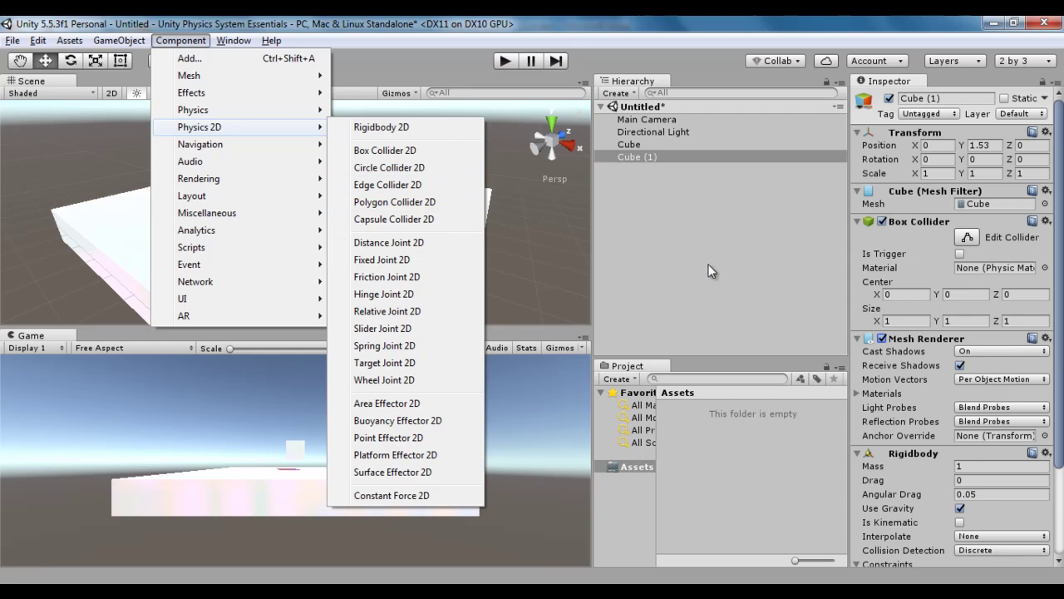
pyautogui.click(701, 245)
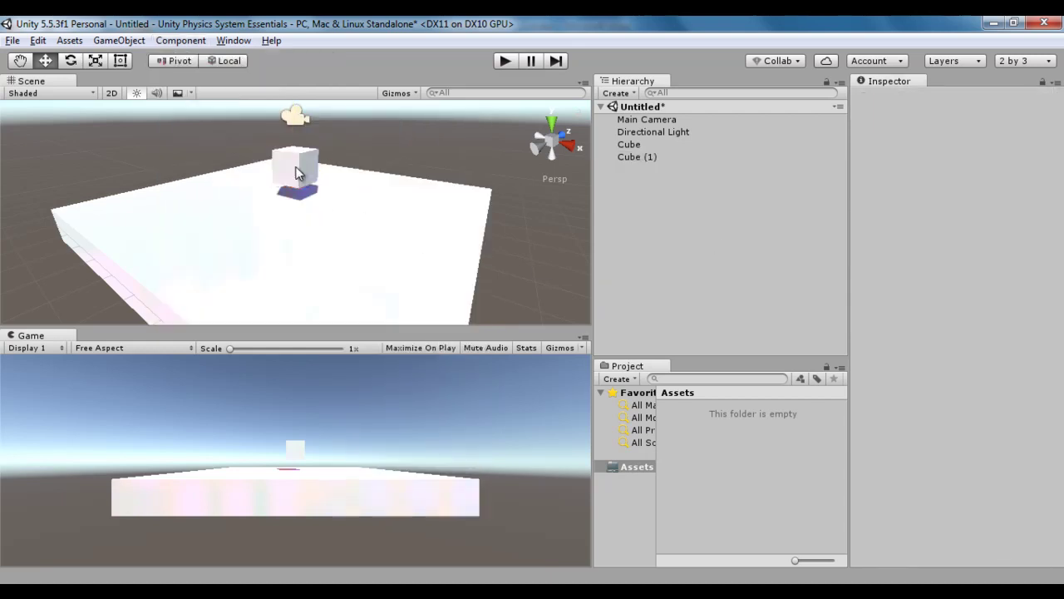